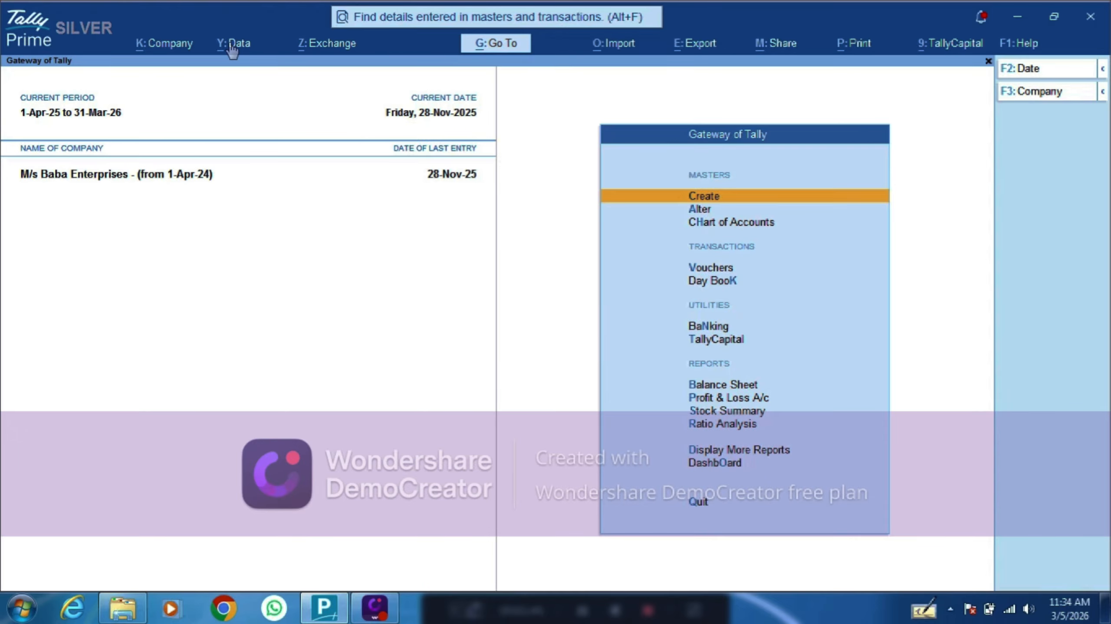
# Step: Open Backup & Restore from the Data menu (Alt+Y) to list its backup options
pyautogui.press('alt')
pyautogui.hotkey('alt', 'y')
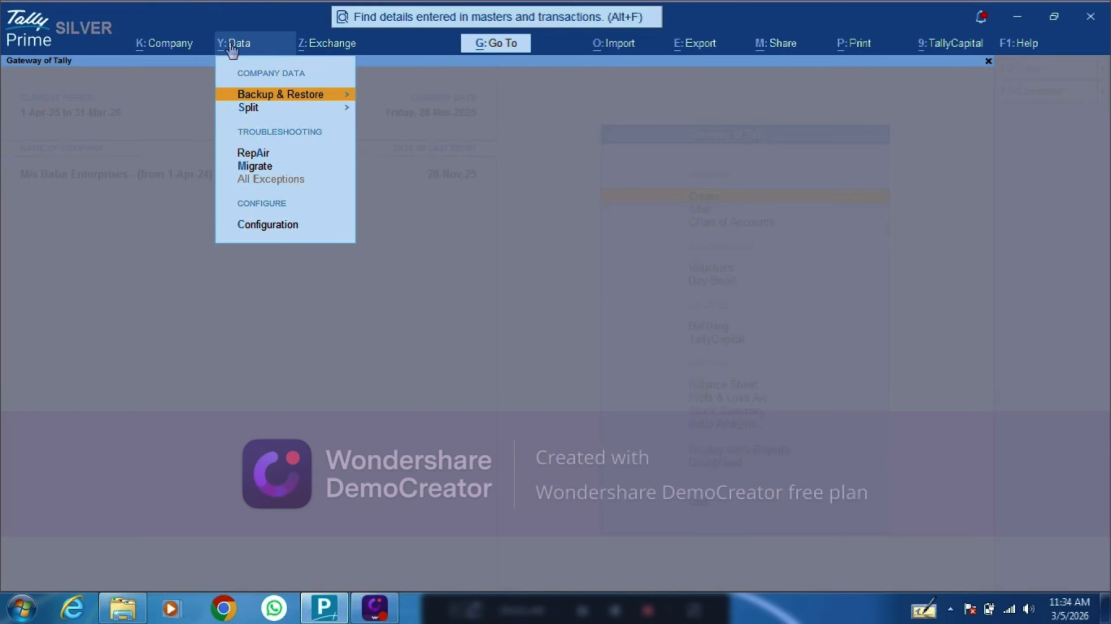
pyautogui.click(287, 97)
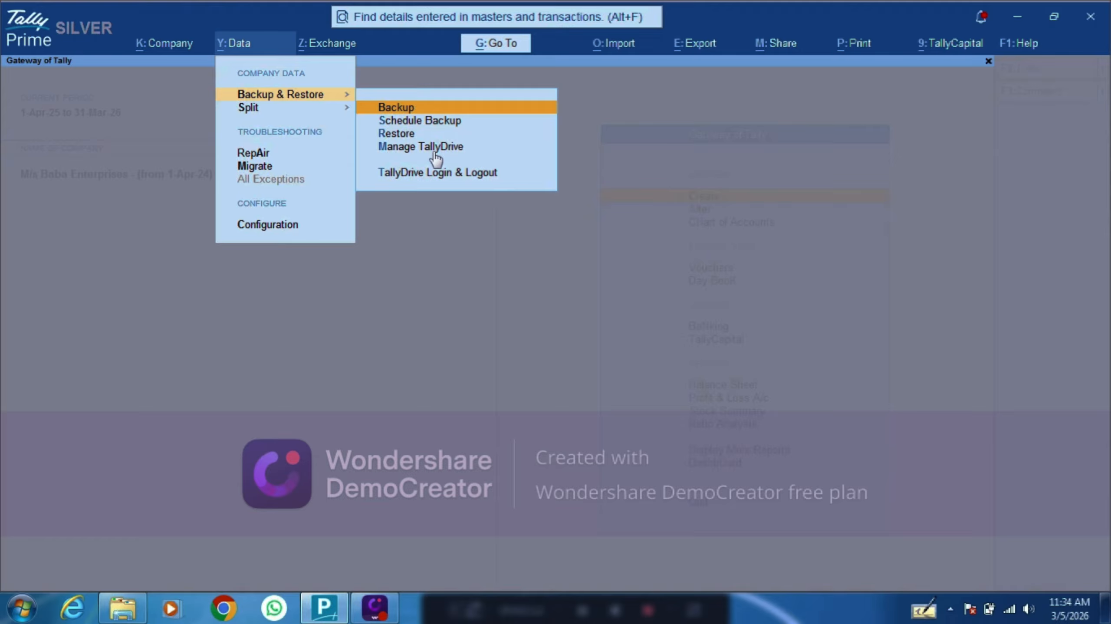
pyautogui.press('Down')
pyautogui.press('Down')
pyautogui.press('Down')
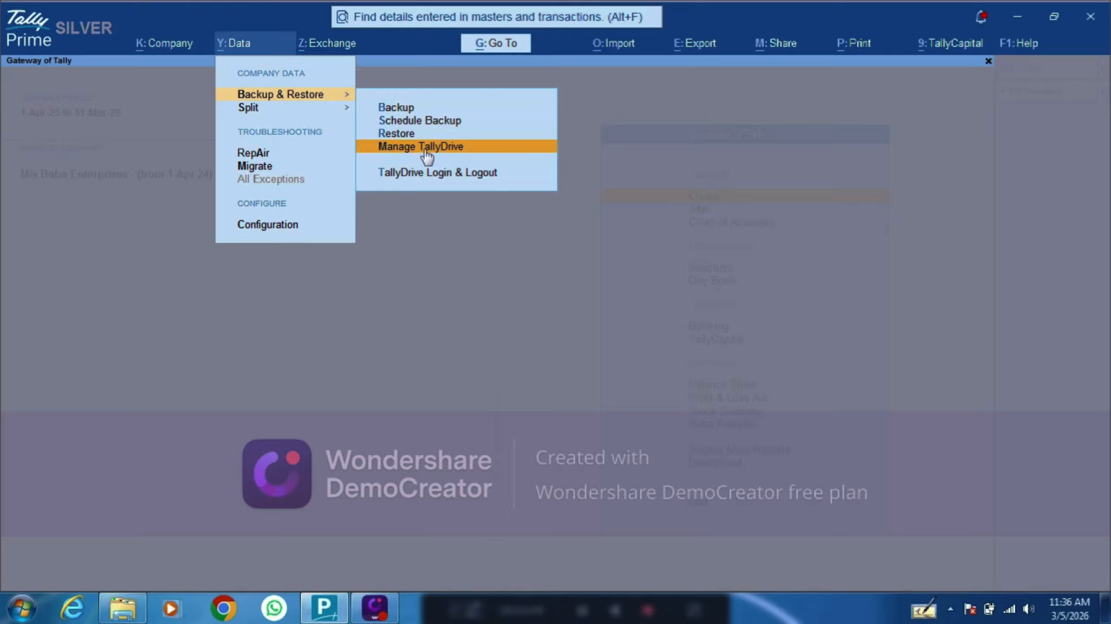
# Step: Choose Schedule Backup from the Backup & Restore submenu
pyautogui.press('Up')
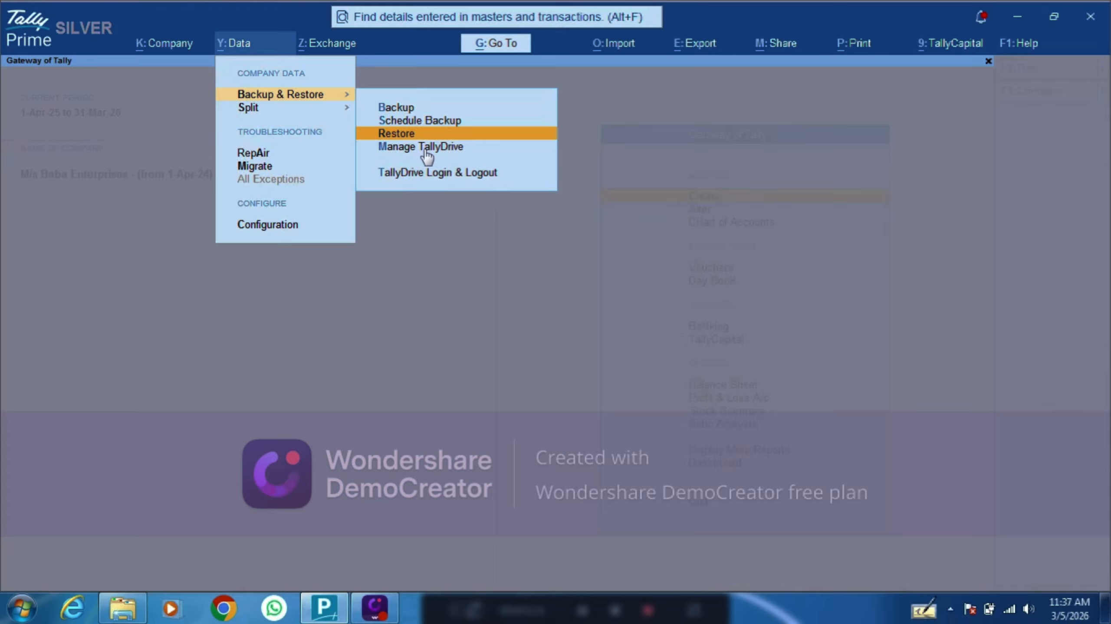
pyautogui.press('Down')
pyautogui.press('Up')
pyautogui.press('Up')
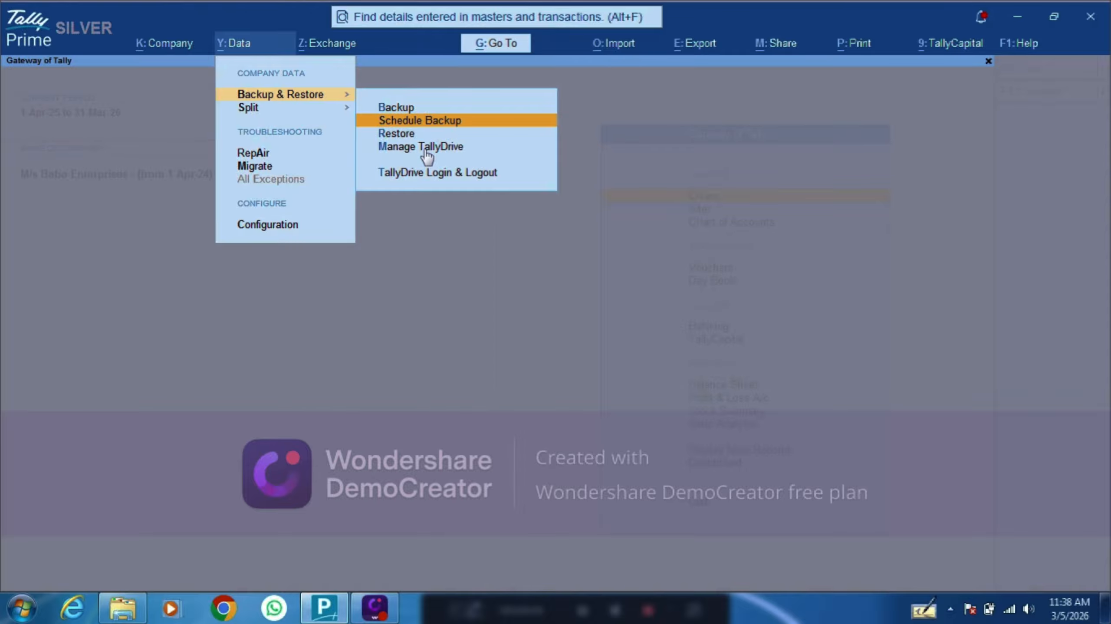
pyautogui.press('Return')
# Step: Open the Backup Data Path location list showing Cloud Storage and TallyDrive
pyautogui.hotkey('alt', 'a')
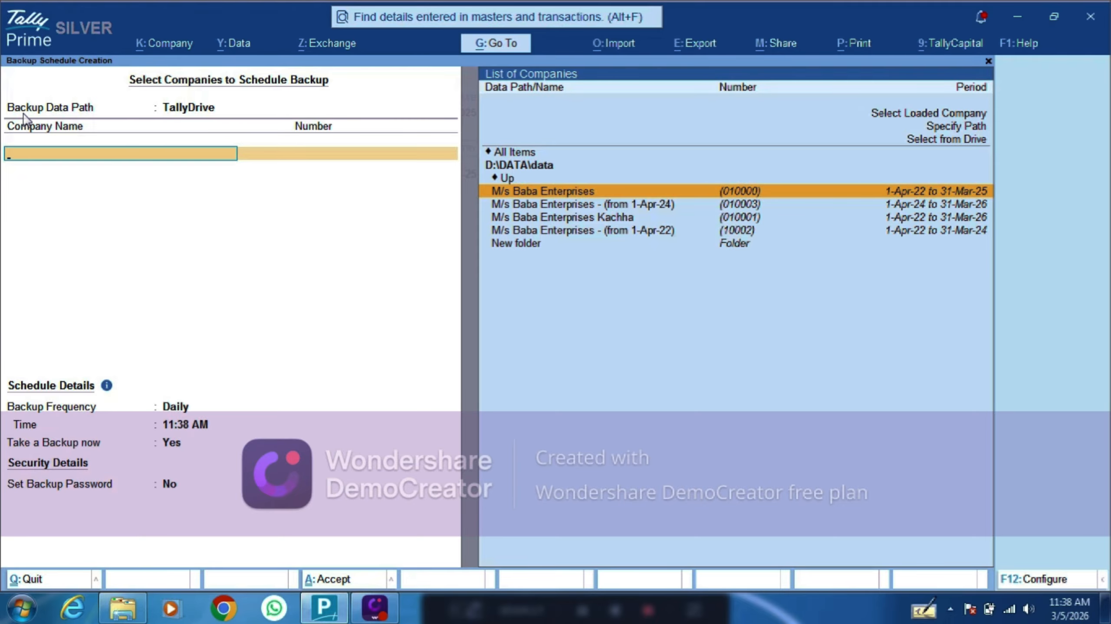
pyautogui.click(107, 113)
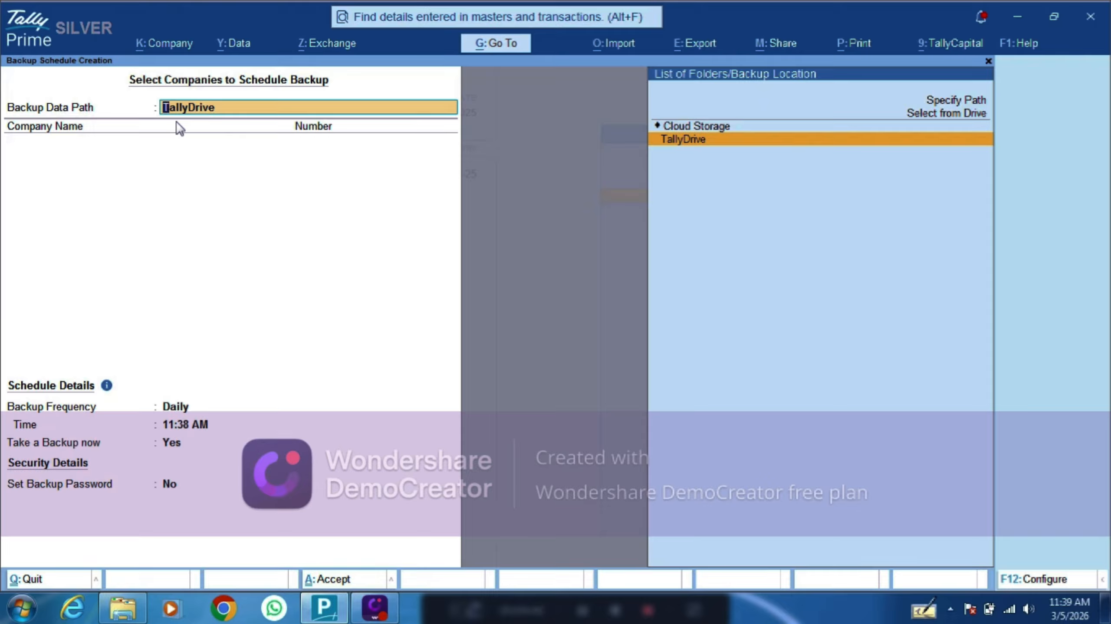
# Step: Pick Select from Drive so the location list shows the local drives C:\ and D:\
pyautogui.press('Up')
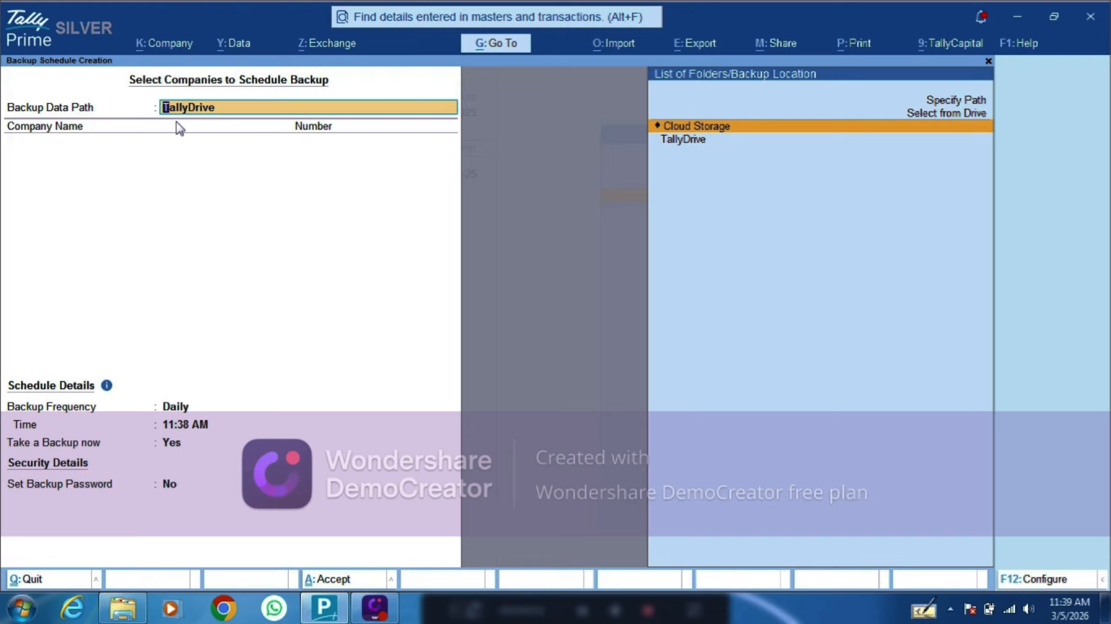
pyautogui.press('Up')
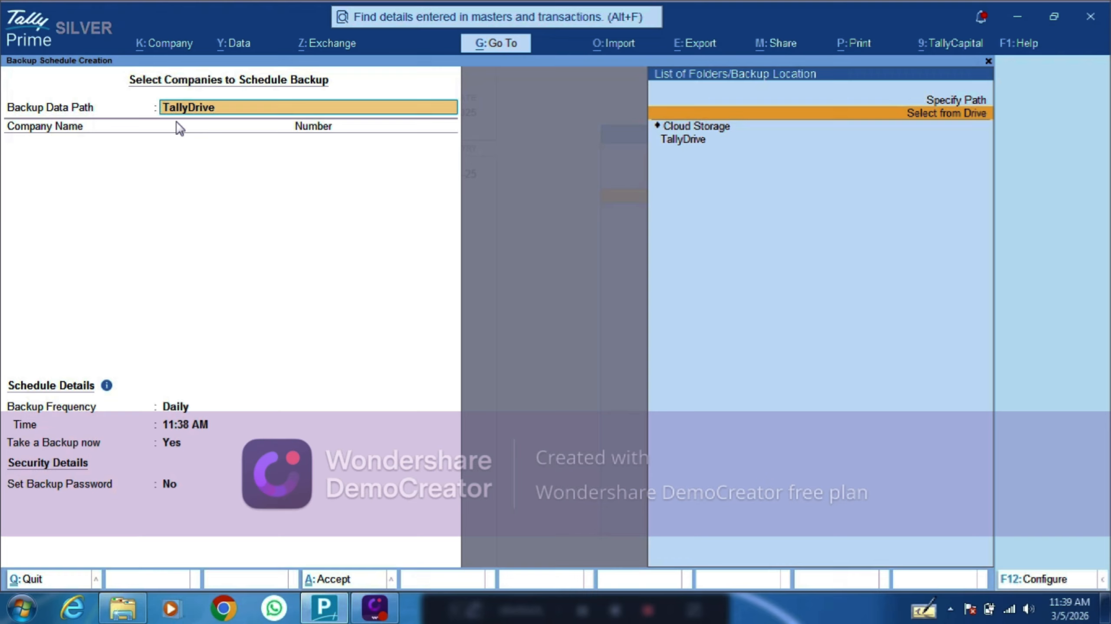
pyautogui.press('Return')
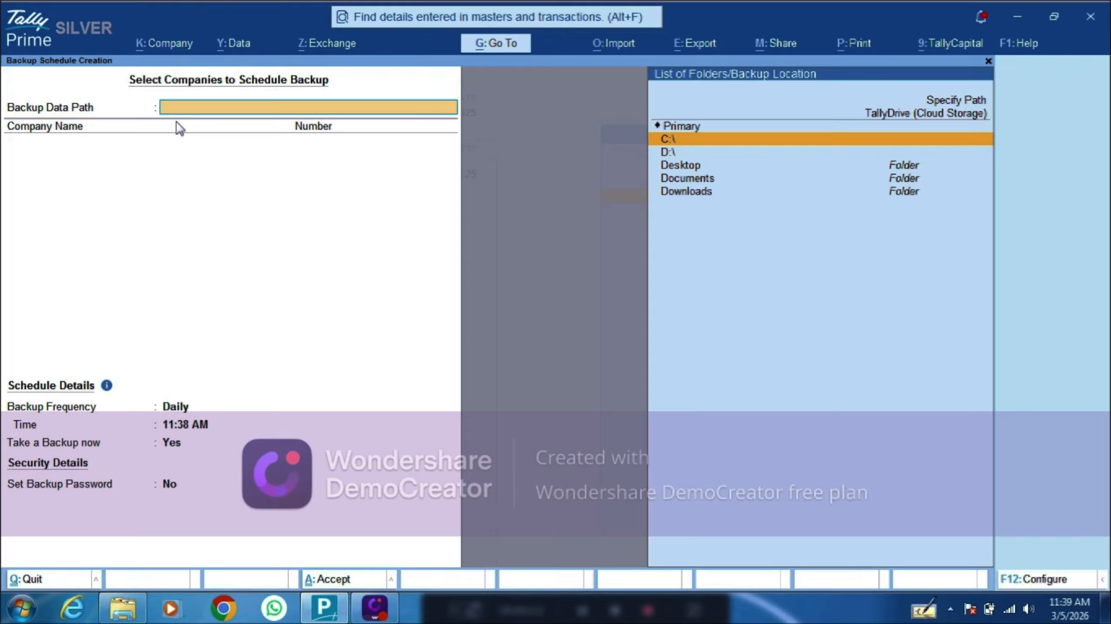
# Step: Browse into the D:\ drive and open New folder to list its subfolders
pyautogui.press('Down')
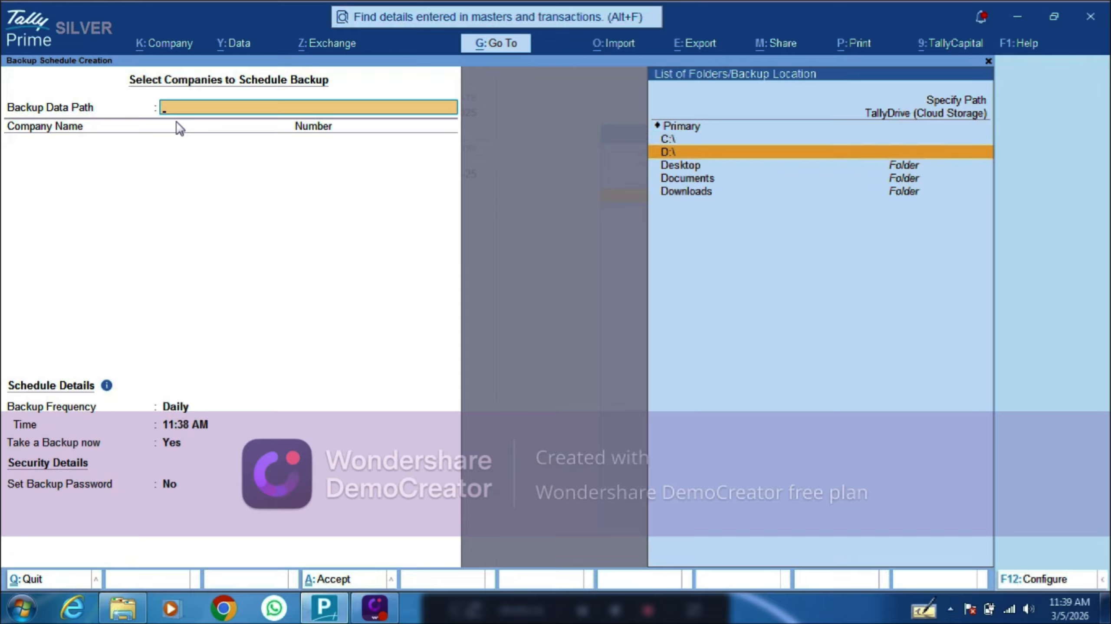
pyautogui.press('Up')
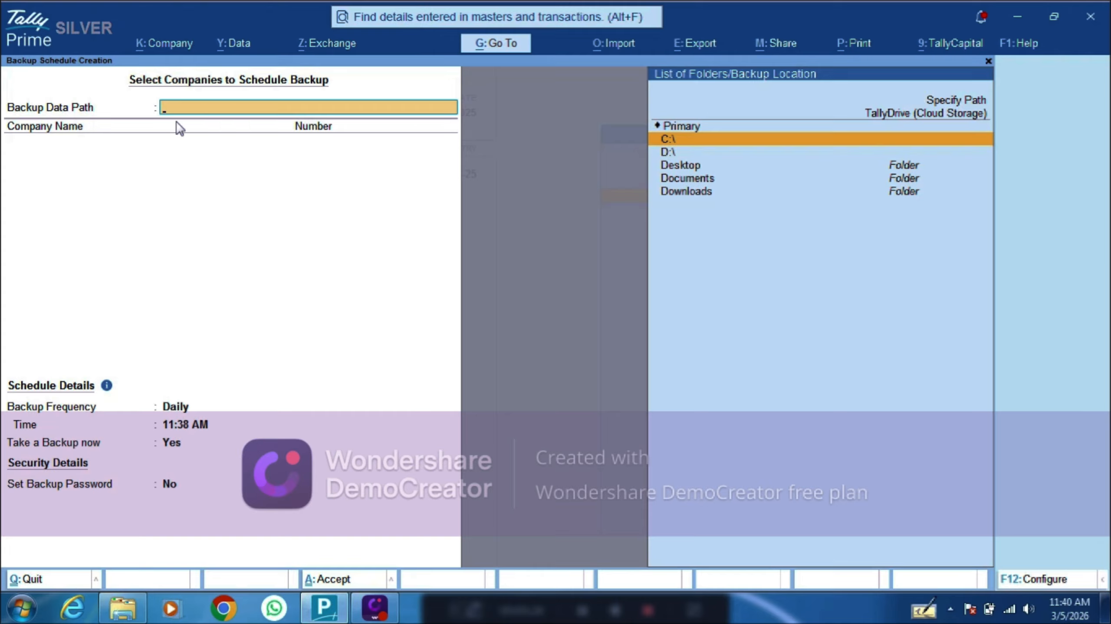
pyautogui.press('Down')
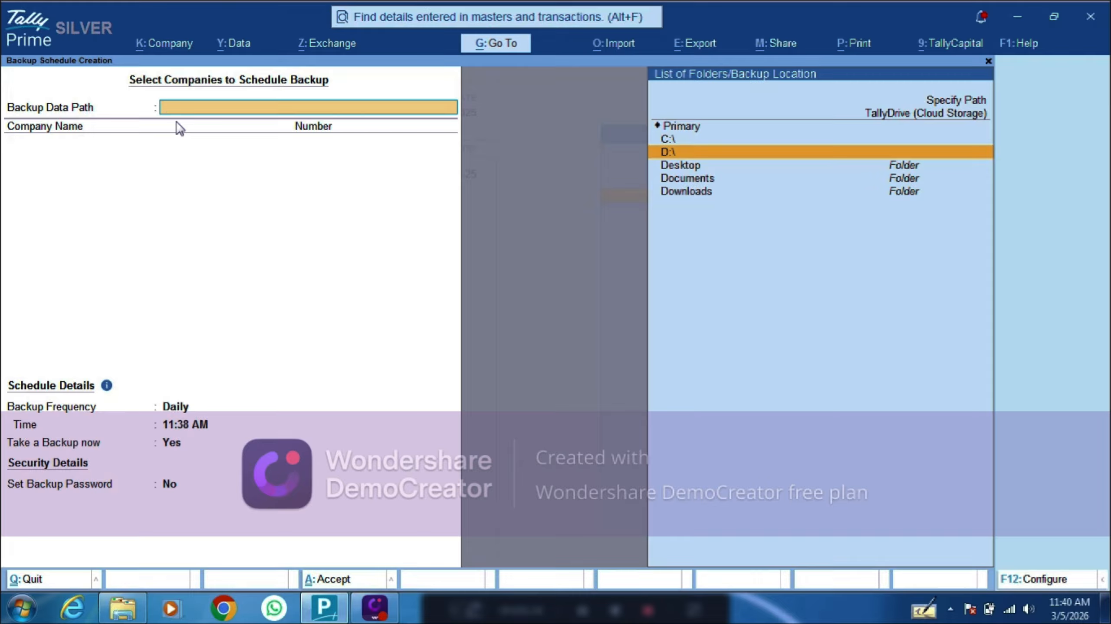
pyautogui.press('Return')
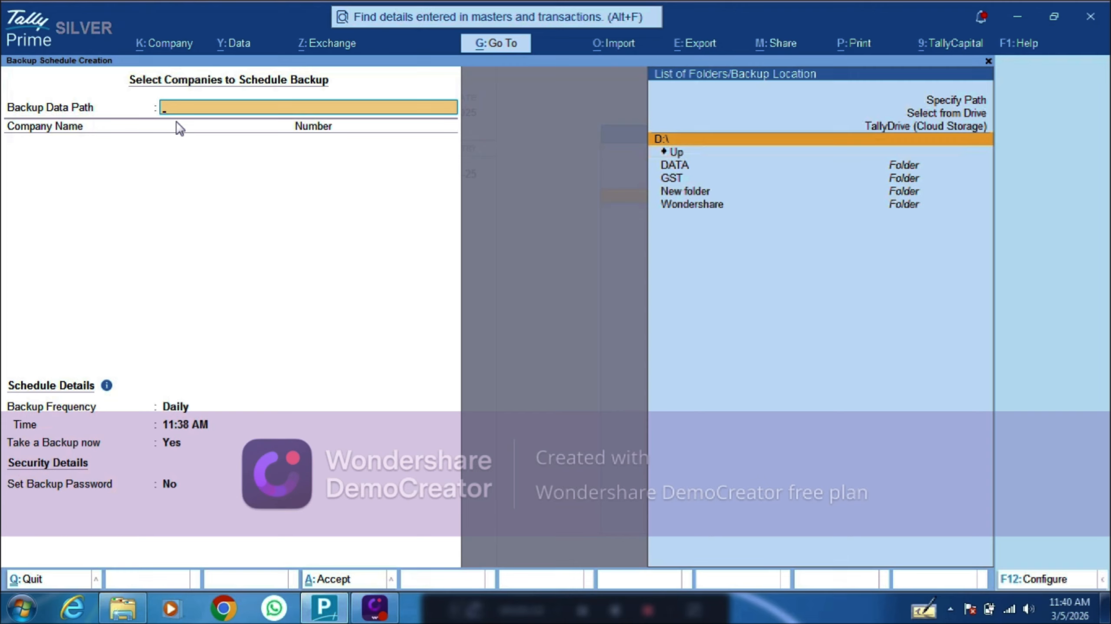
pyautogui.press('Down')
pyautogui.press('Down')
pyautogui.press('Down')
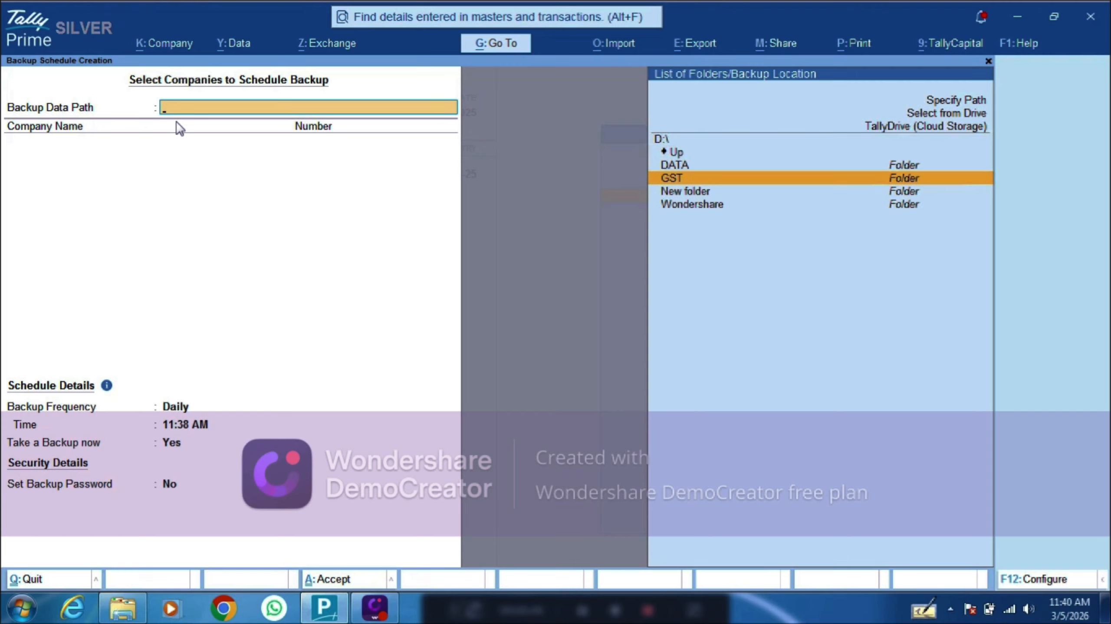
pyautogui.press('Up')
pyautogui.press('Down')
pyautogui.press('Down')
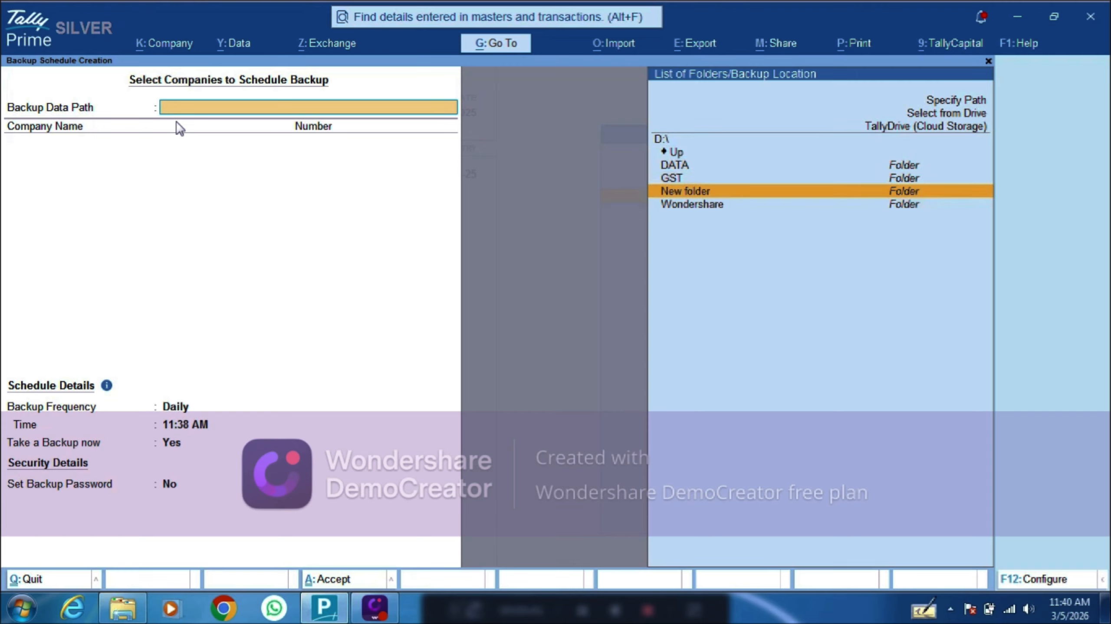
pyautogui.press('Return')
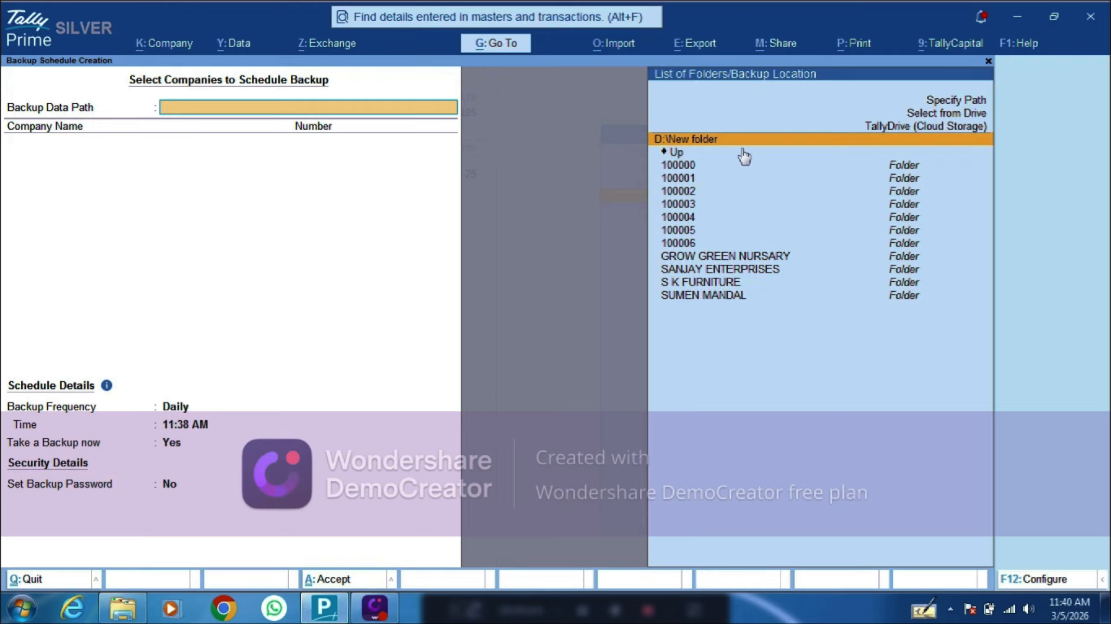
# Step: Accept D:\New folder as the backup path with Sri Ganesh Automobile (100004) selected
pyautogui.press('Return')
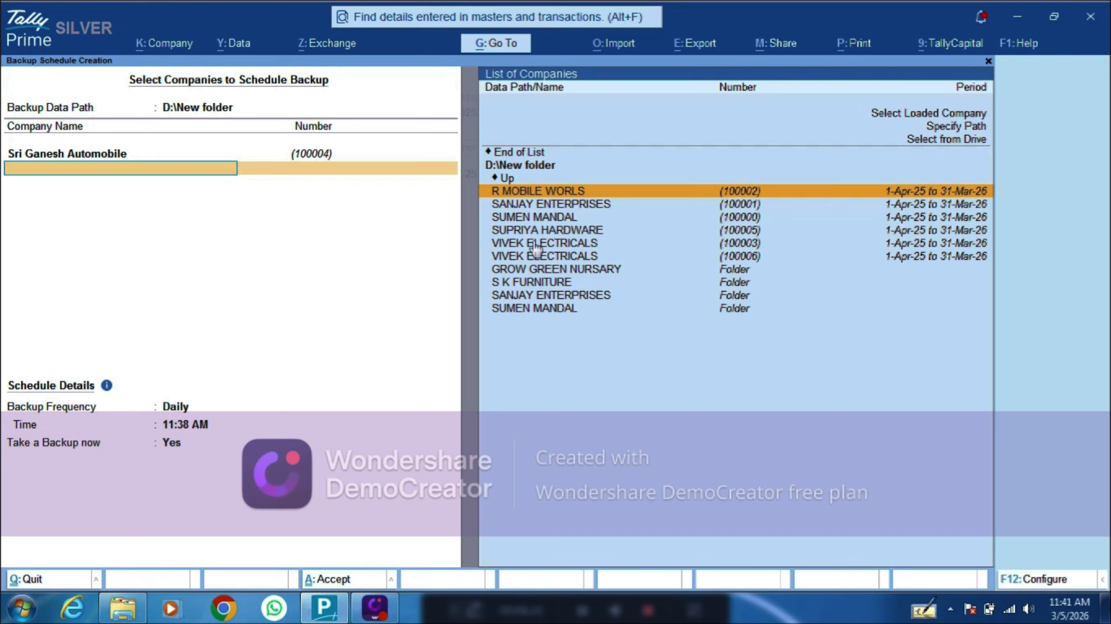
pyautogui.press('Up')
pyautogui.press('Up')
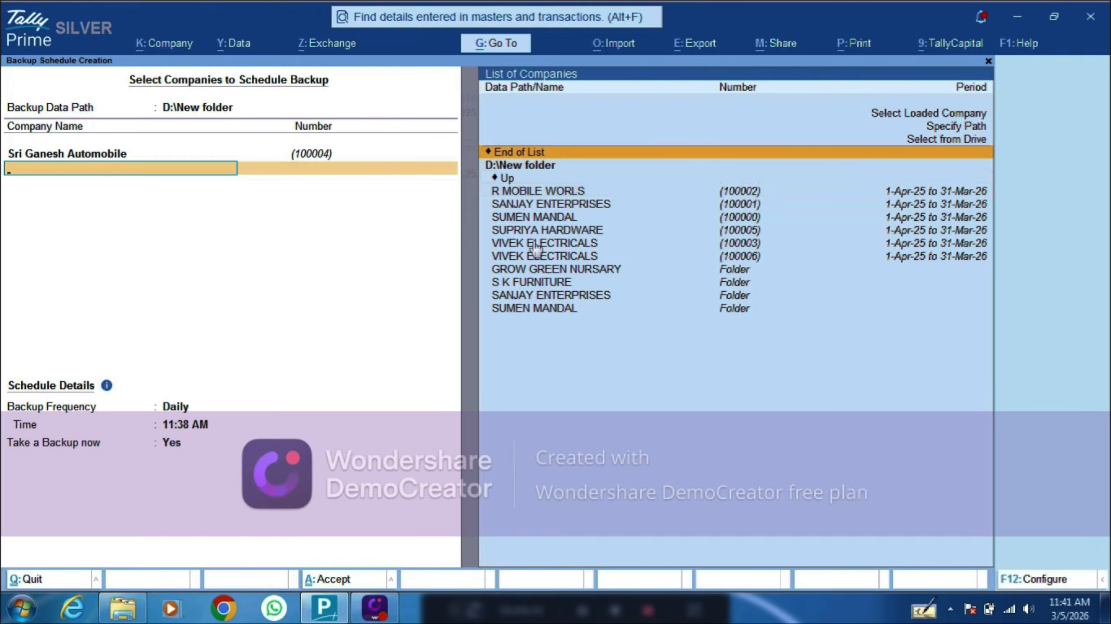
pyautogui.press('Return')
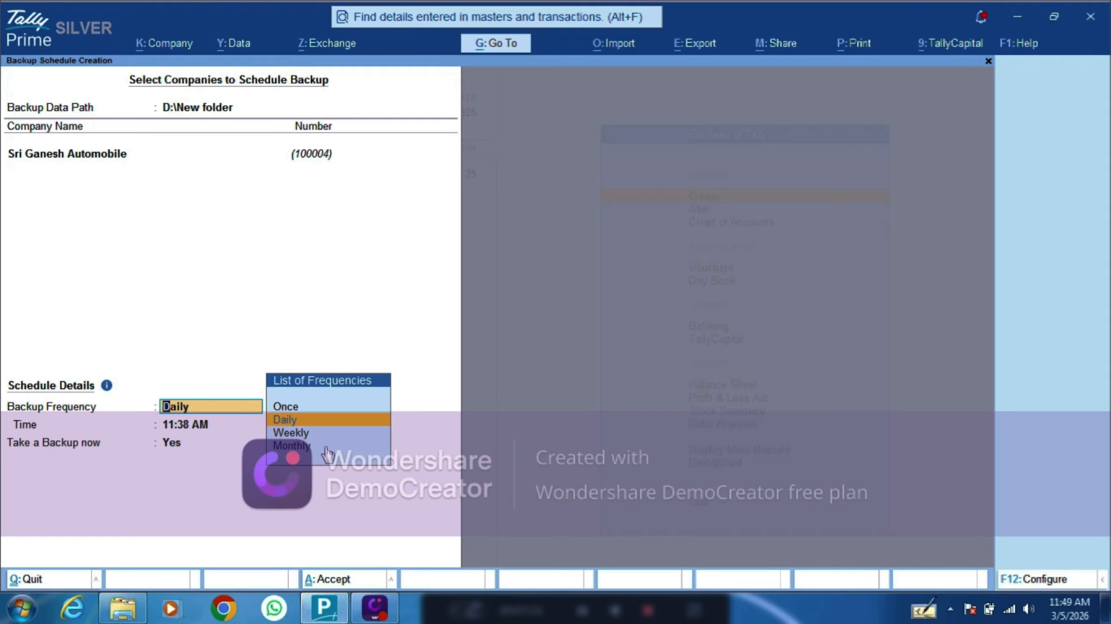
# Step: Set Backup Frequency to Daily, replacing the briefly chosen Once option
pyautogui.press('Up')
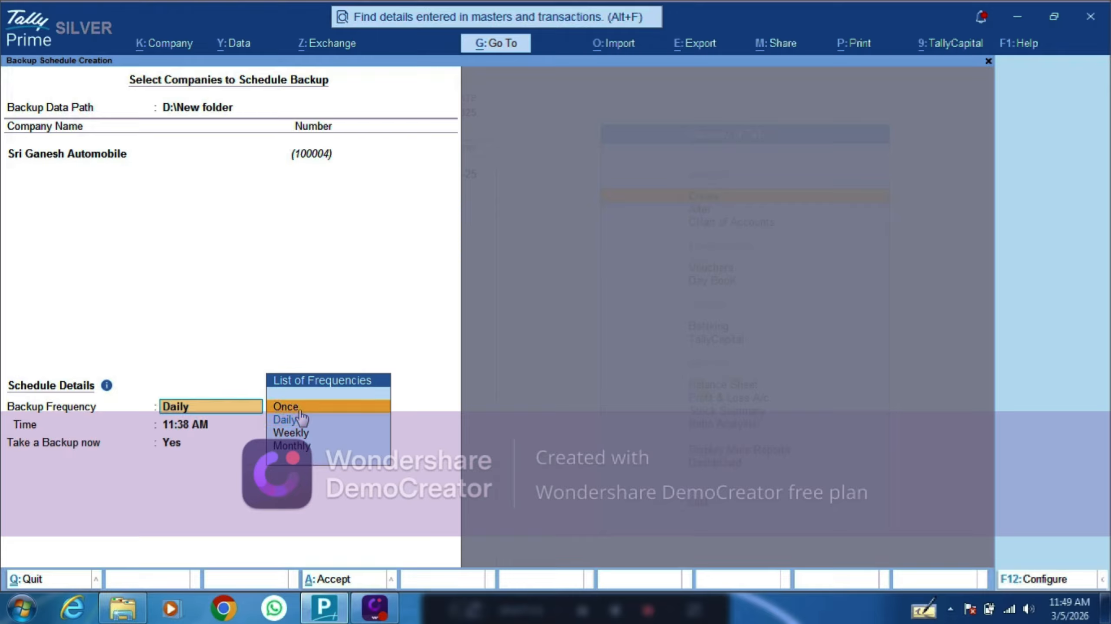
pyautogui.press('Return')
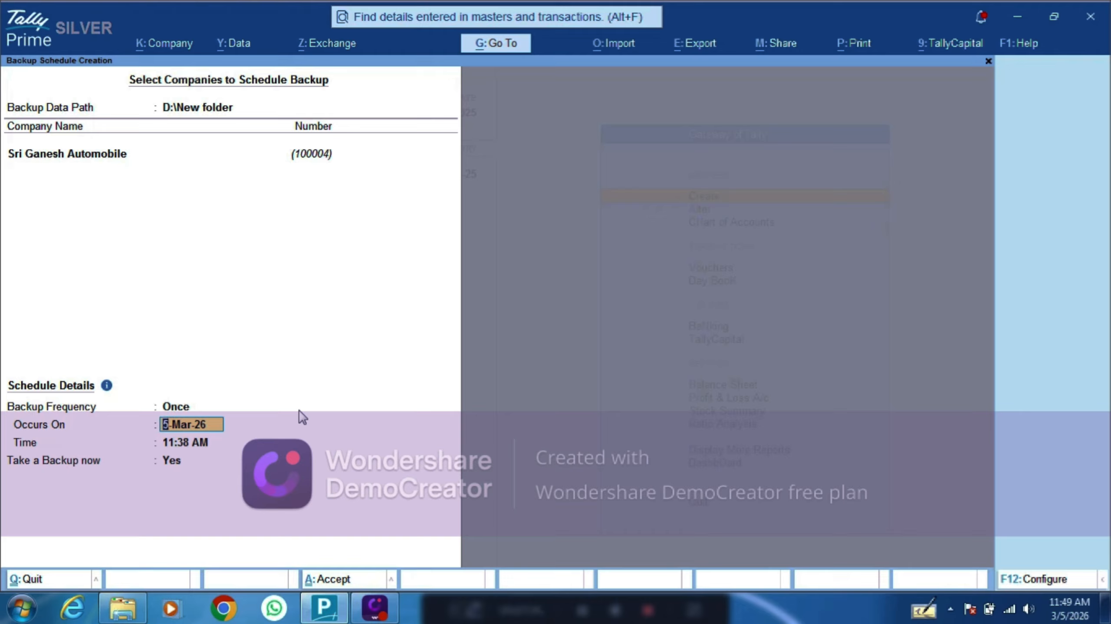
pyautogui.press('BackSpace')
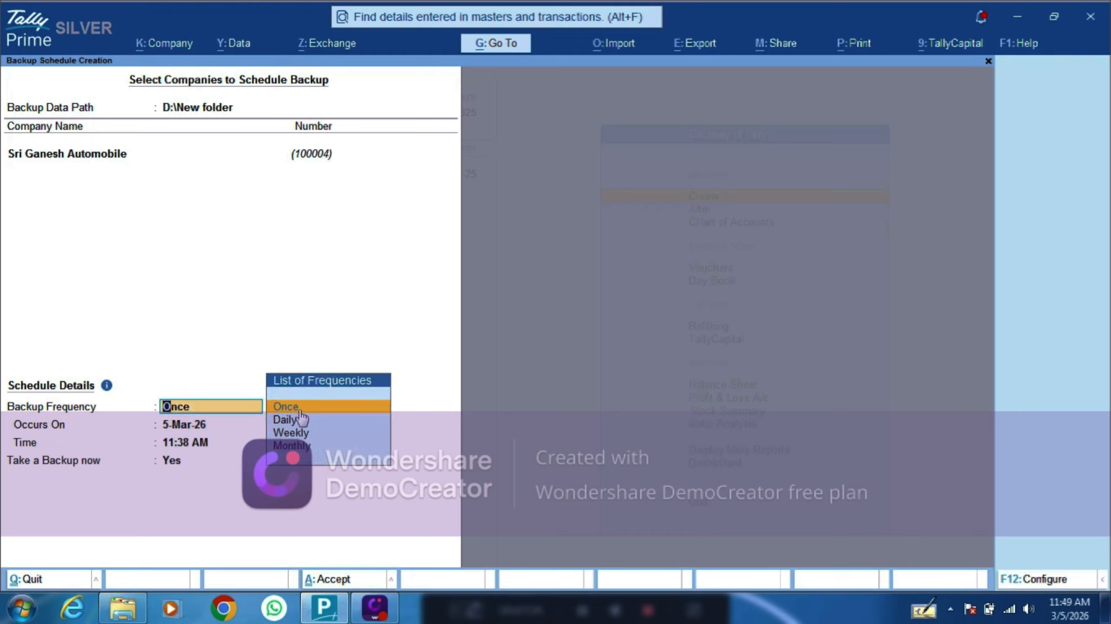
pyautogui.press('Down')
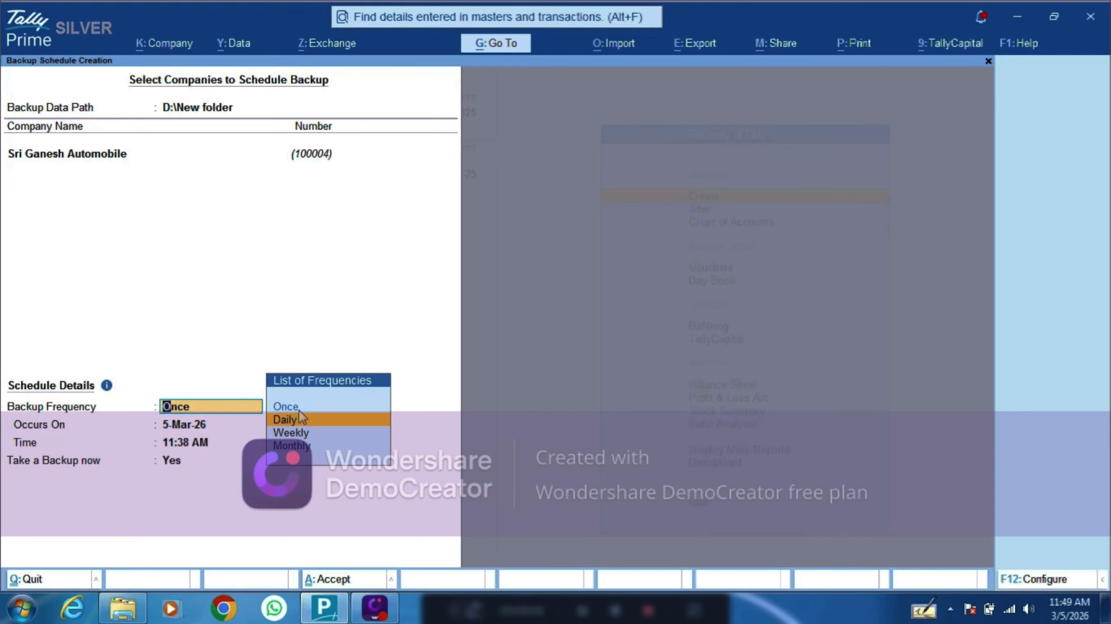
pyautogui.click(300, 419)
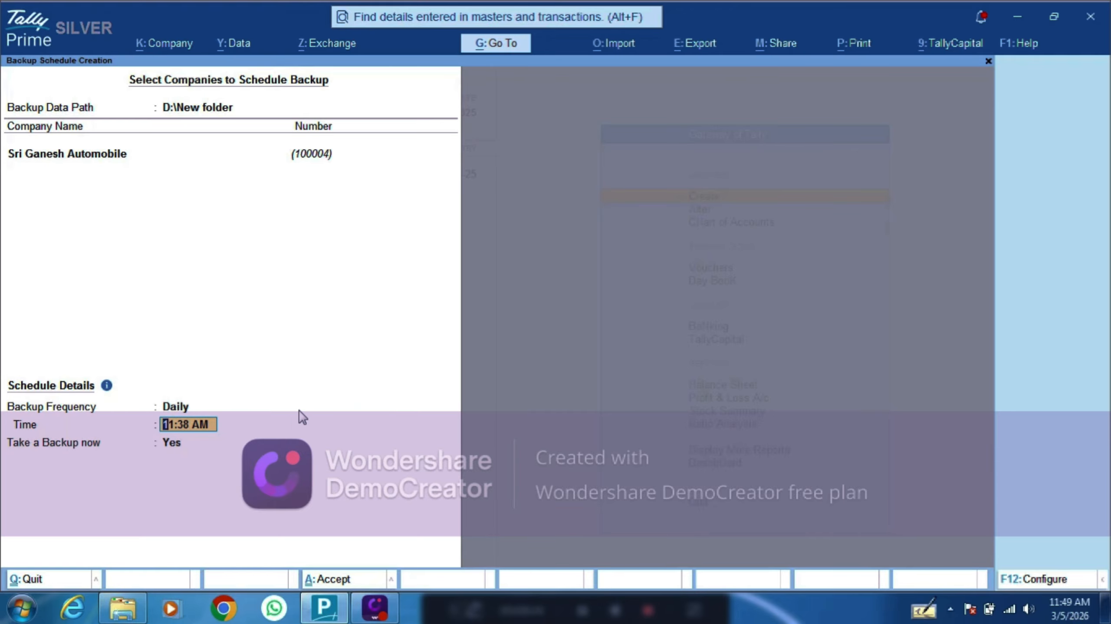